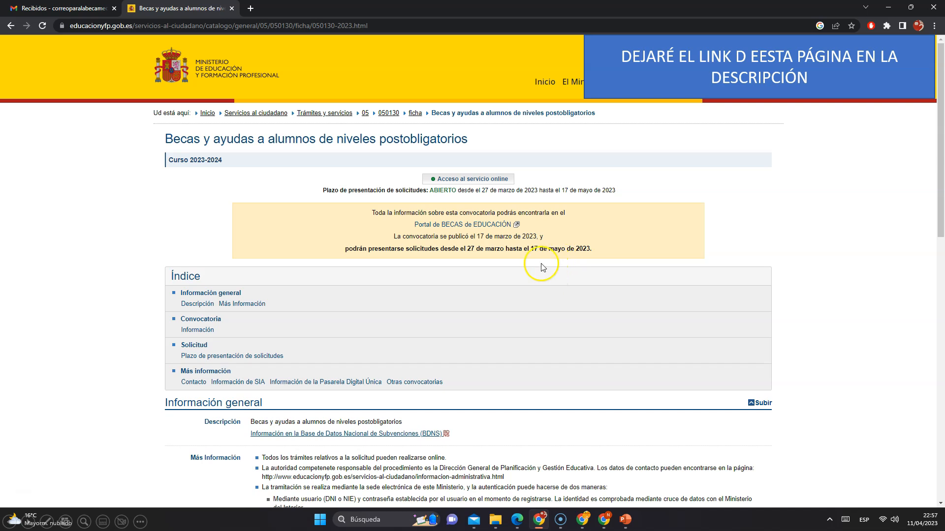
Open the online service access for the scholarship and start a new registration as a natural person (Registro de persona física)
left_click(463, 181)
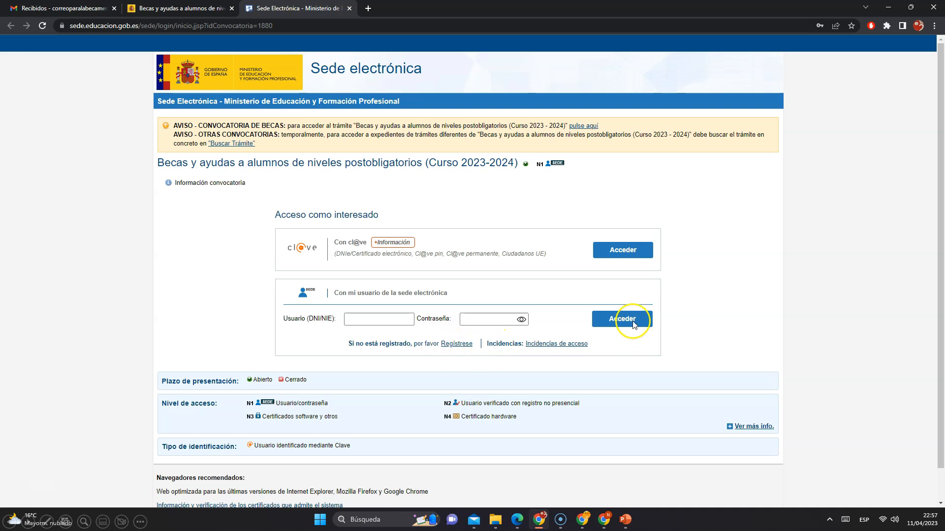
left_click(456, 346)
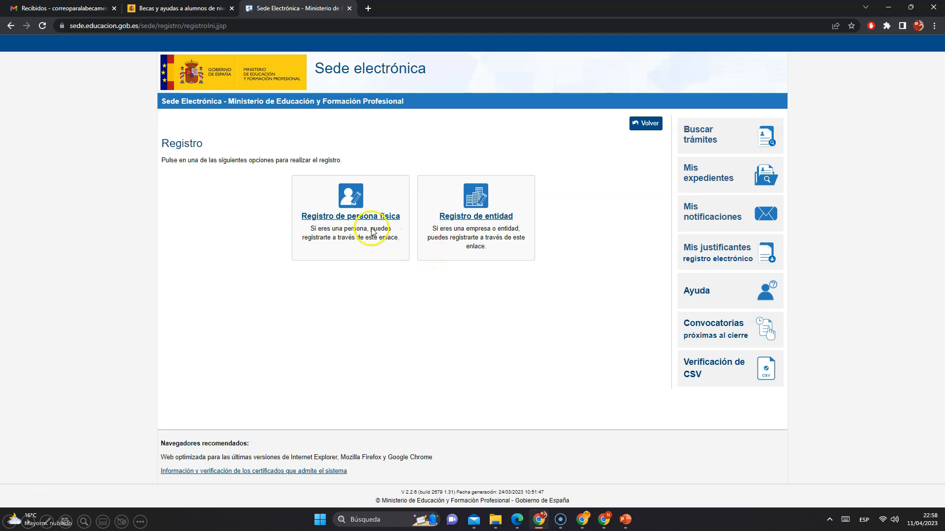
left_click(358, 219)
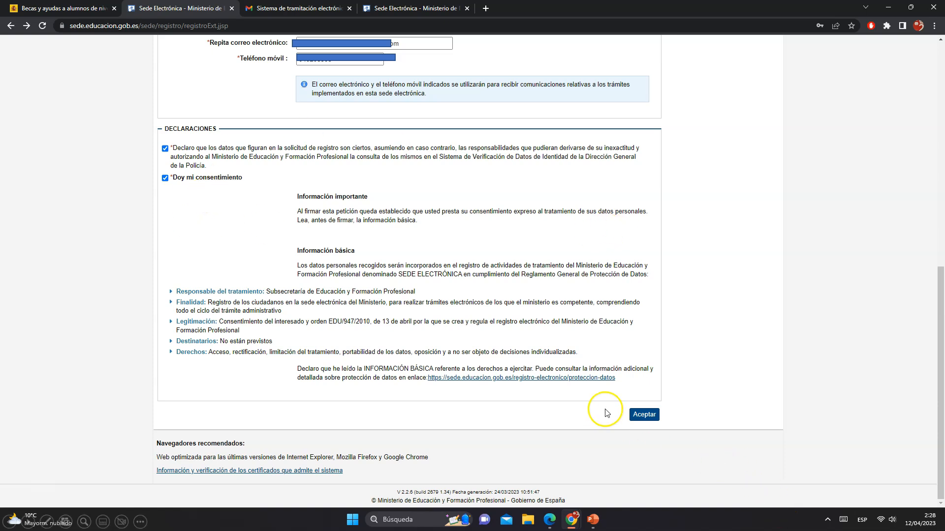
Submit the completed registration form with both declarations accepted, then confirm the registration data
left_click(629, 417)
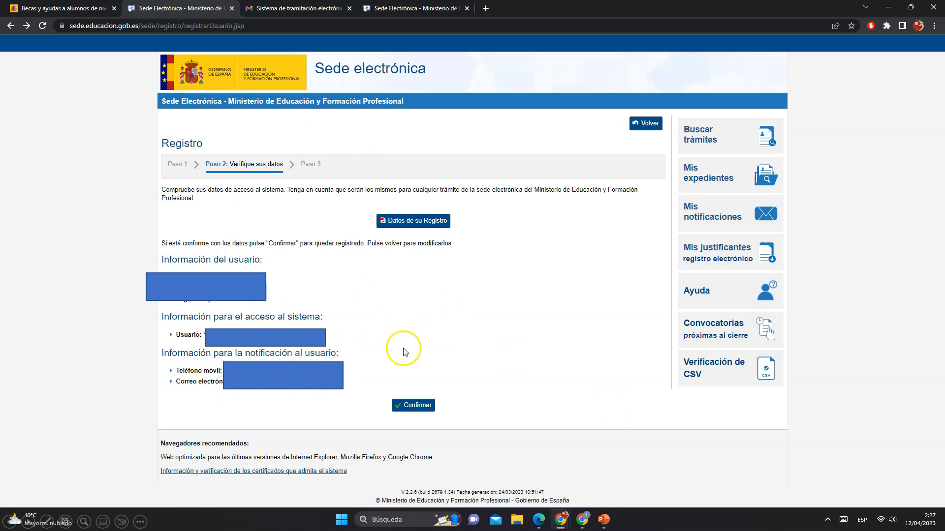
left_click(413, 405)
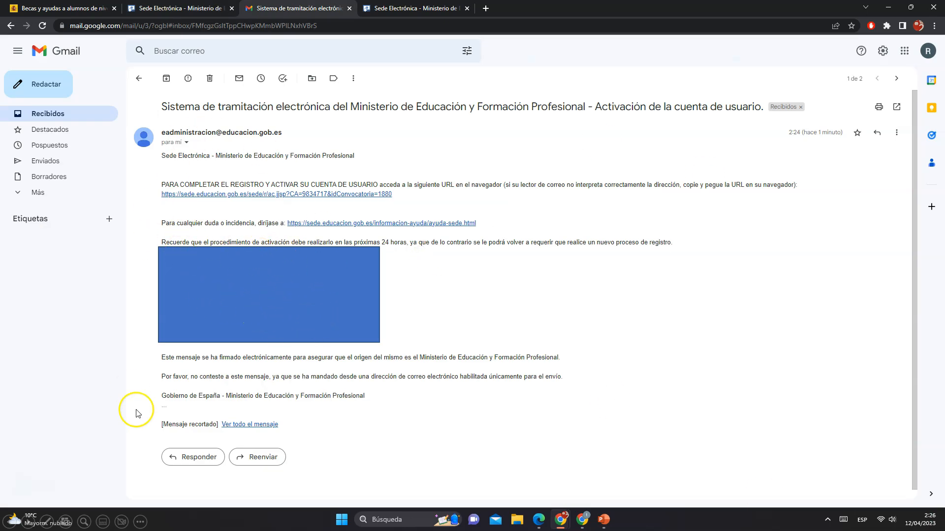
Activate the account through the link in the activation e-mail and log in with the DNI/NIE user and password
left_click(249, 196)
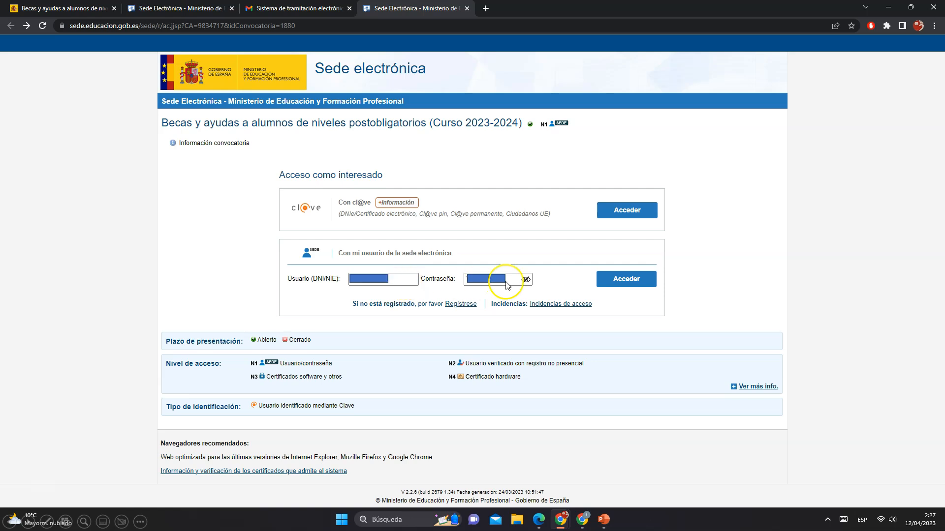
left_click(623, 281)
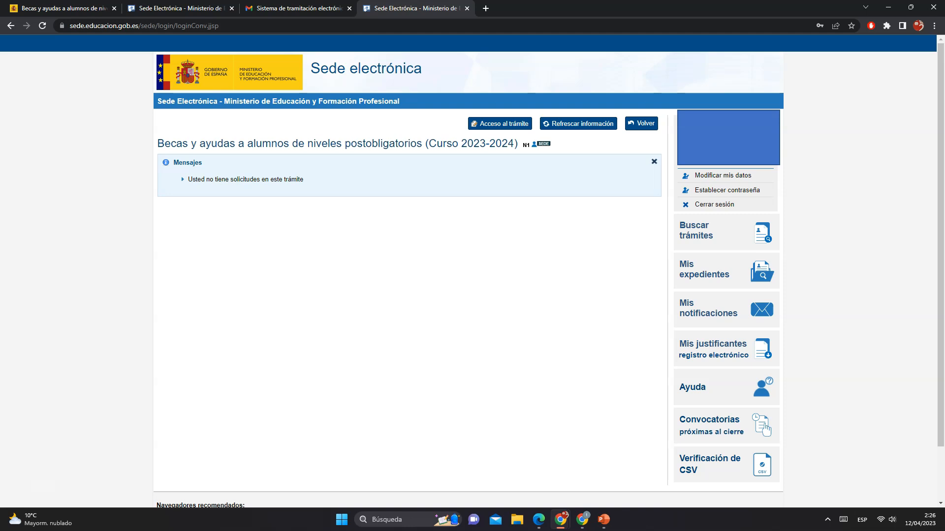
Open the scholarship procedure, read through its information and recommendations, and continue to the application
left_click(504, 124)
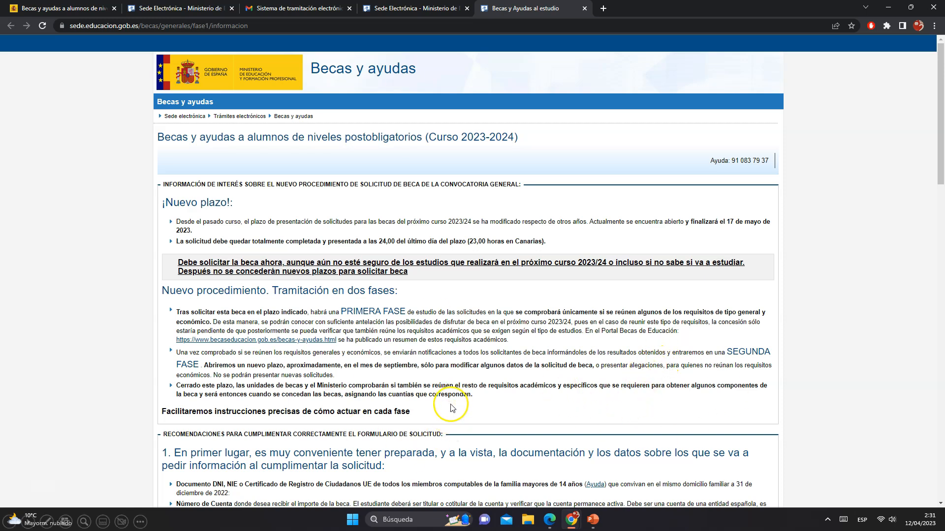
scroll(451, 406, "down", 7)
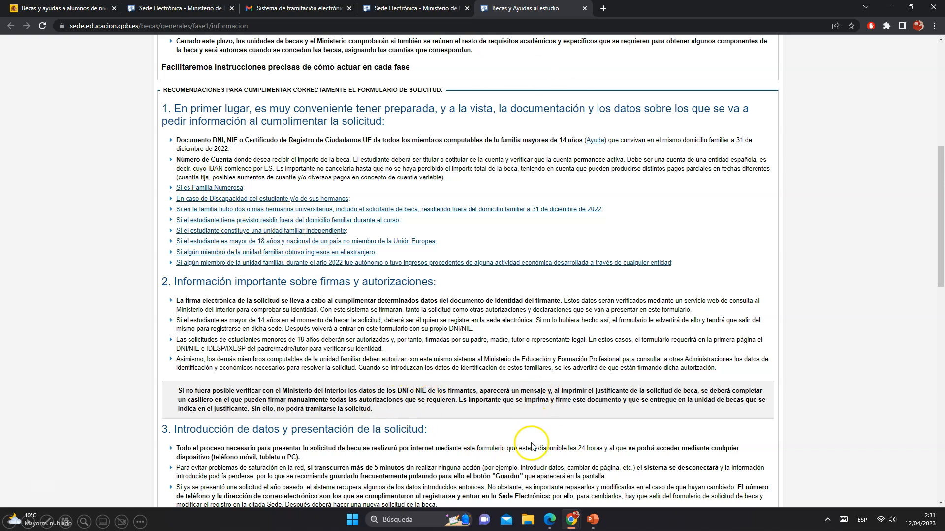
scroll(615, 400, "down", 7)
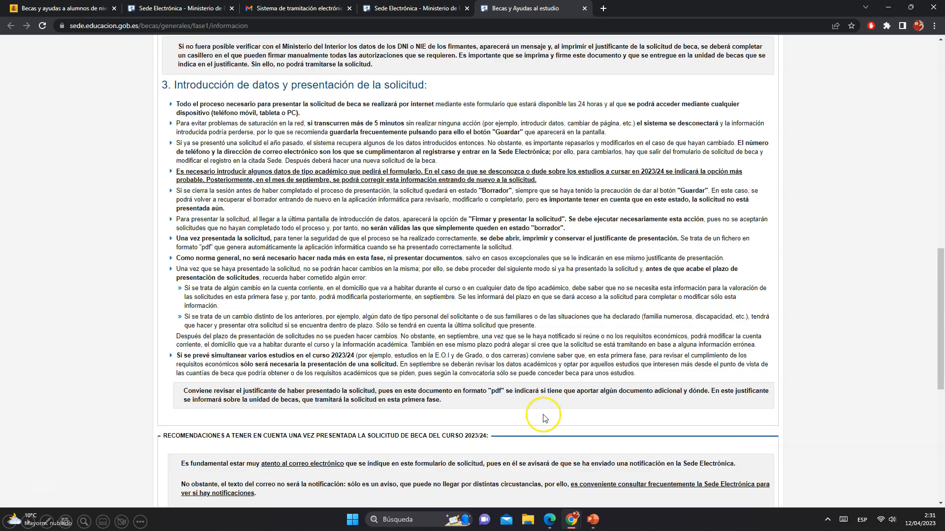
scroll(460, 337, "down", 7)
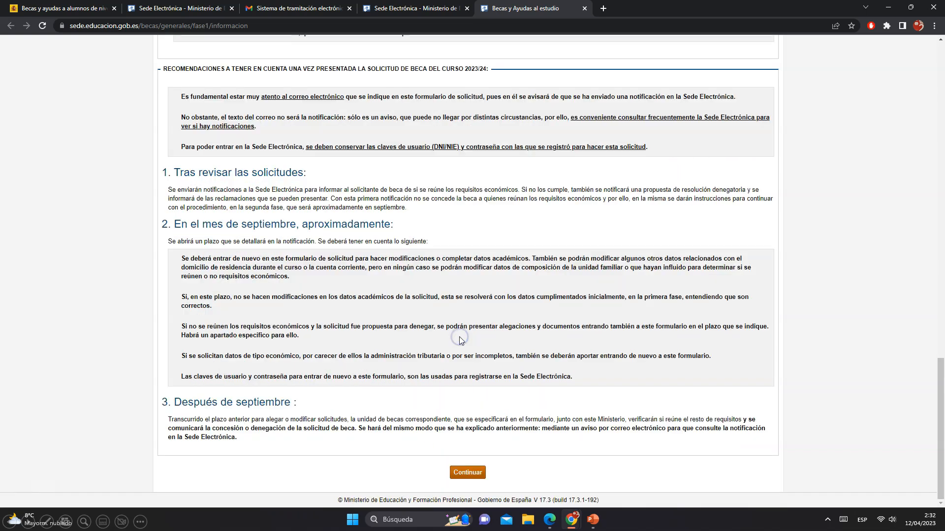
left_click(467, 473)
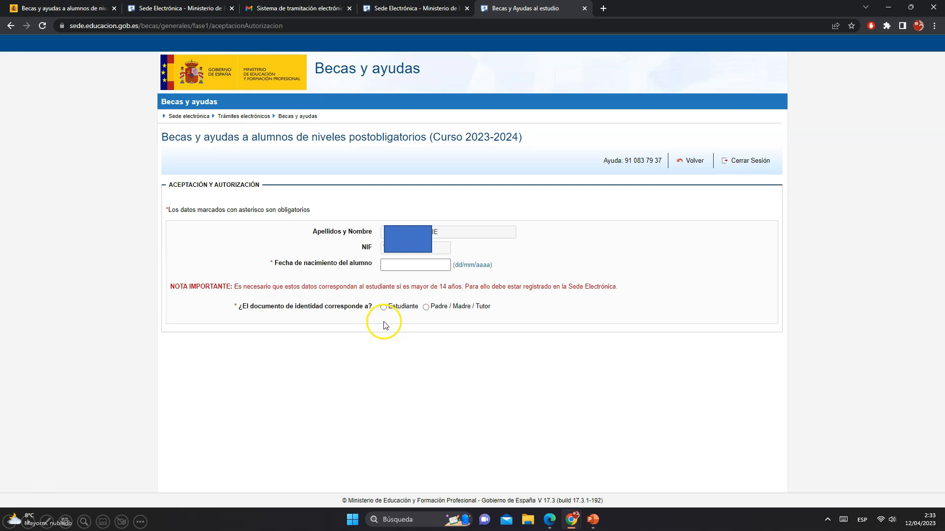
Indicate that the identity document belongs to the student, keep the authorization and declaration checked, and continue
left_click(383, 308)
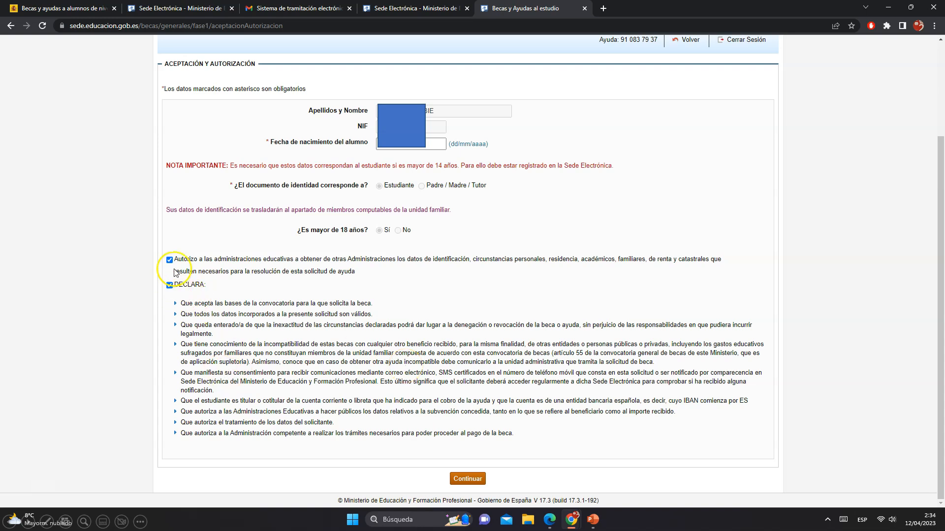
left_click(461, 479)
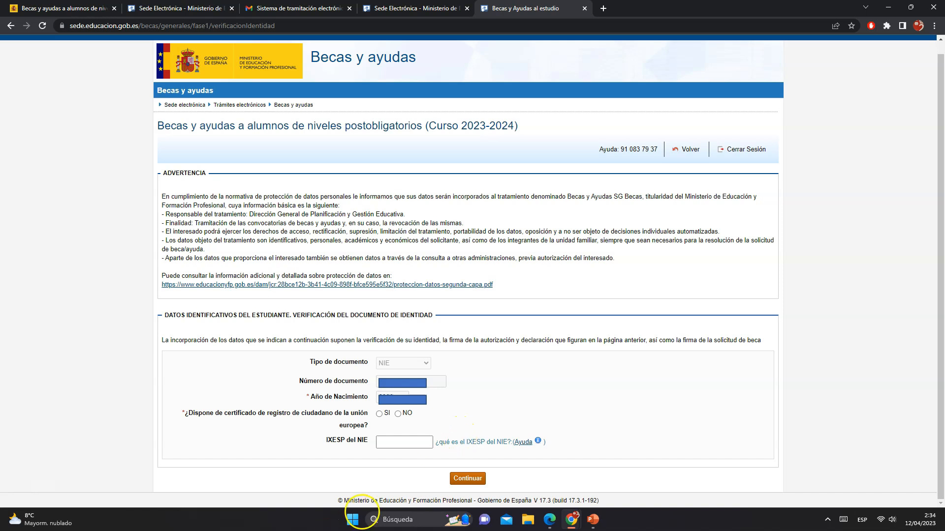
Continue past the student identity verification section to the application form
left_click(409, 456)
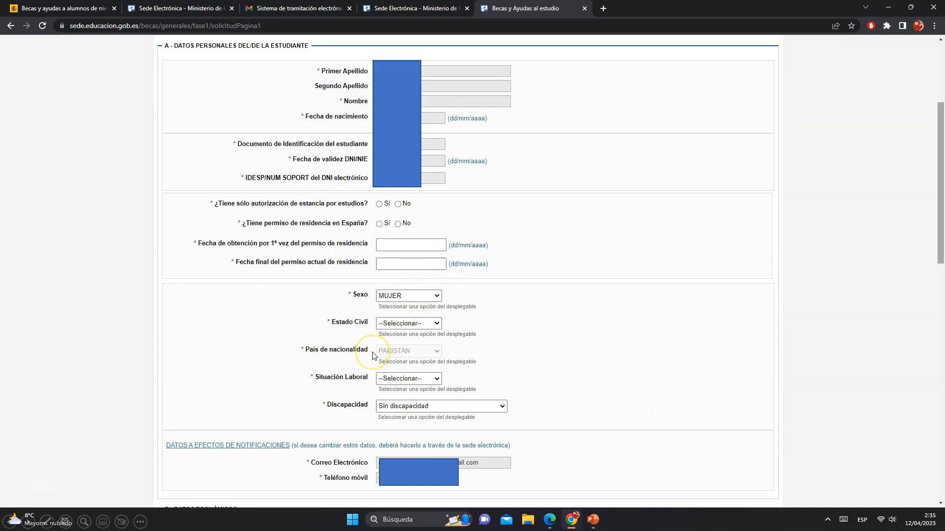
key("Left")
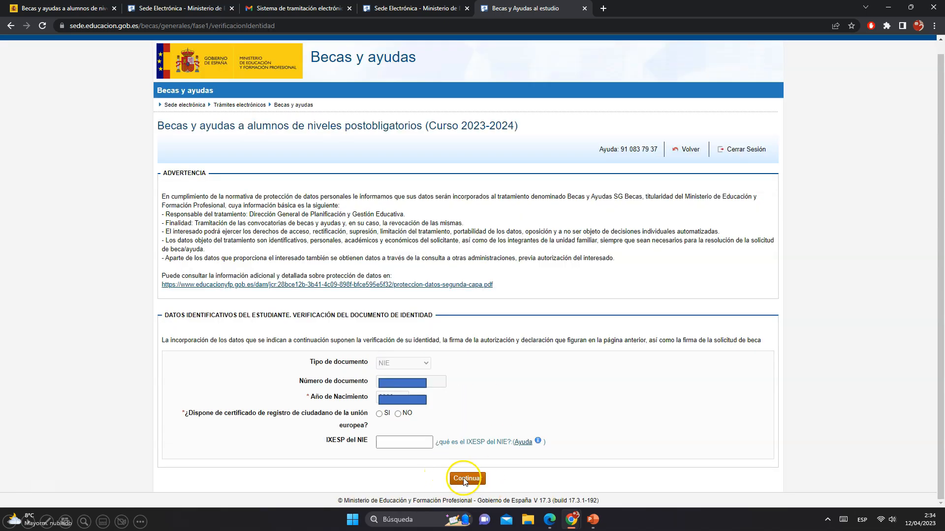
left_click(427, 472)
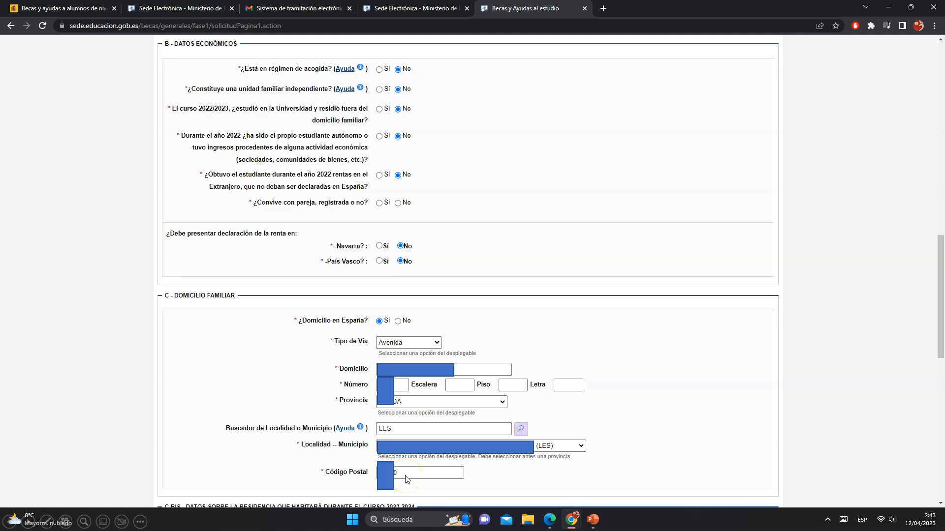
Add a new family member to the household section and save their details
scroll(406, 480, "down", 9)
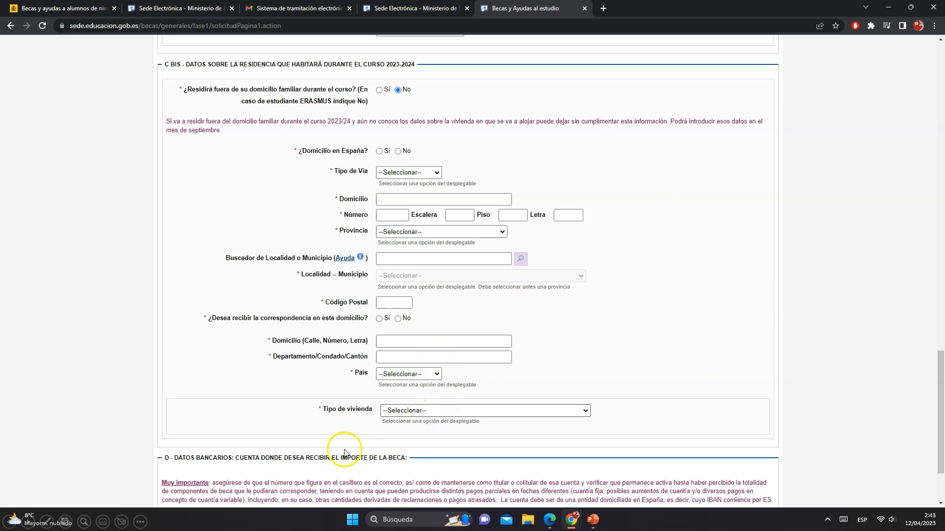
scroll(816, 410, "down", 2)
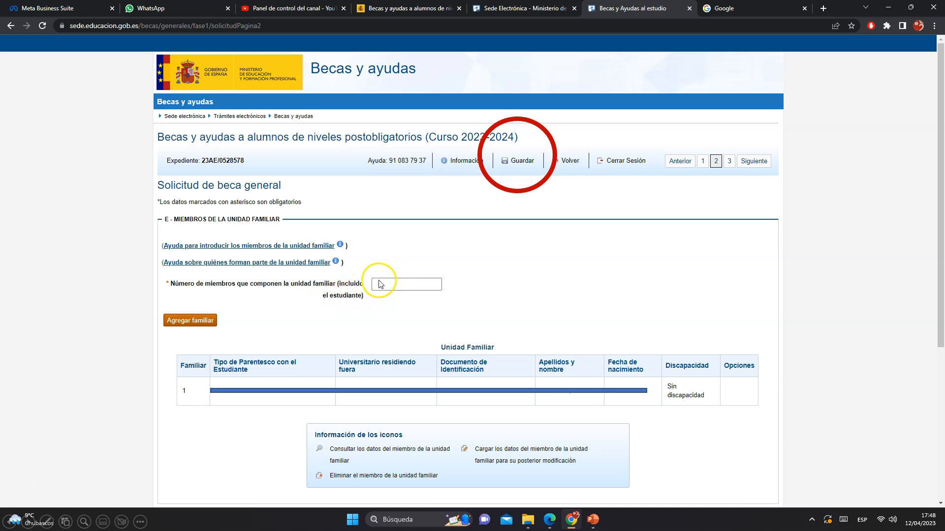
left_click(183, 320)
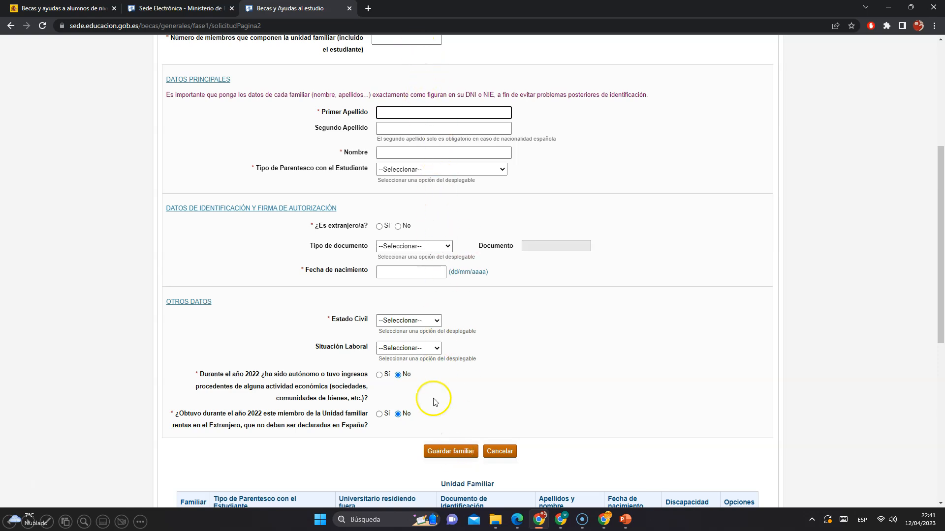
left_click(441, 451)
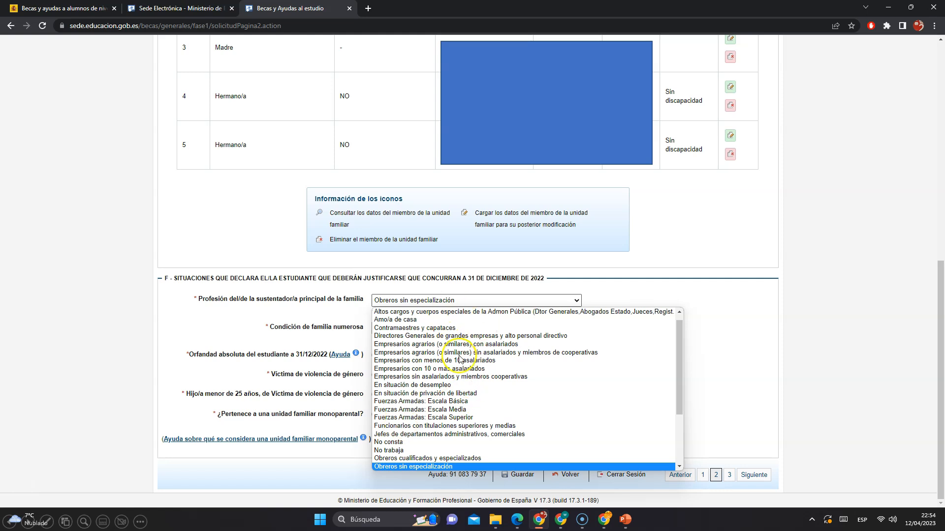
Set the breadwinner's profession to Obreros sin especialización and the large-family condition to No Familia Numerosa
left_click(403, 467)
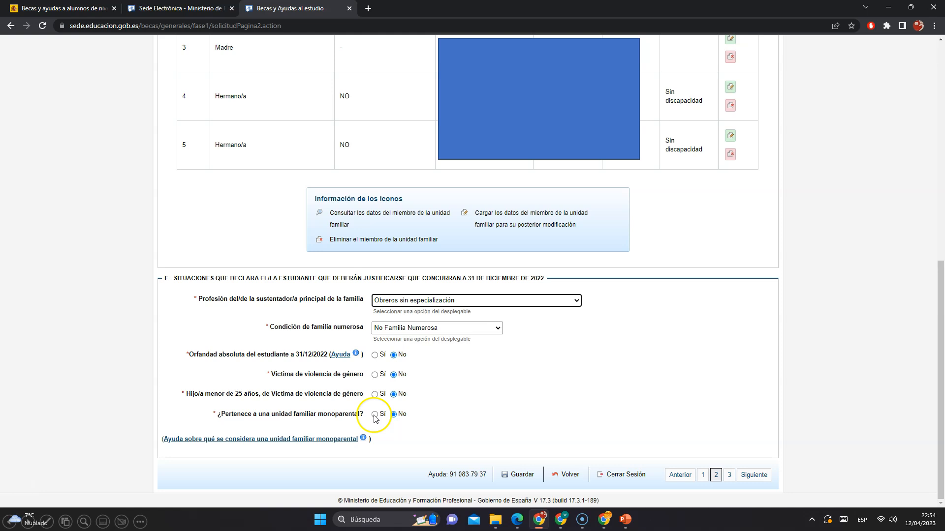
left_click(424, 331)
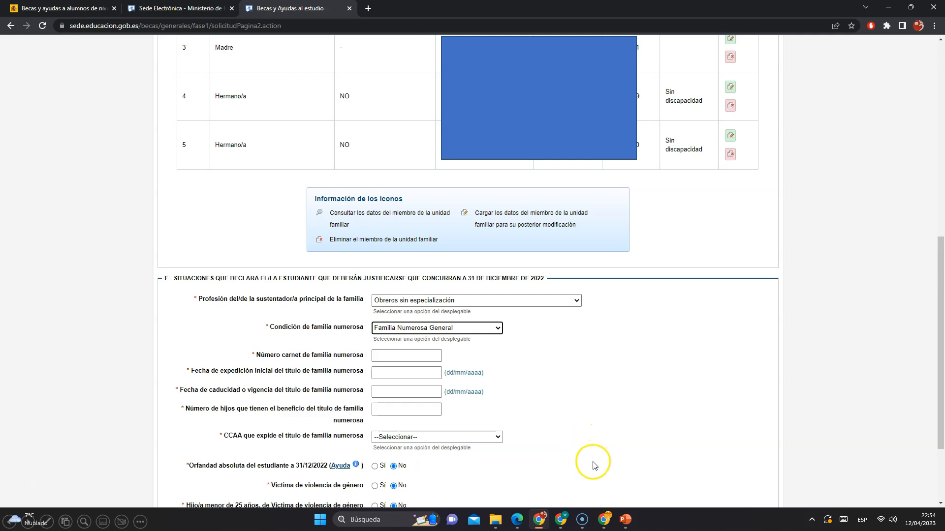
key("Up")
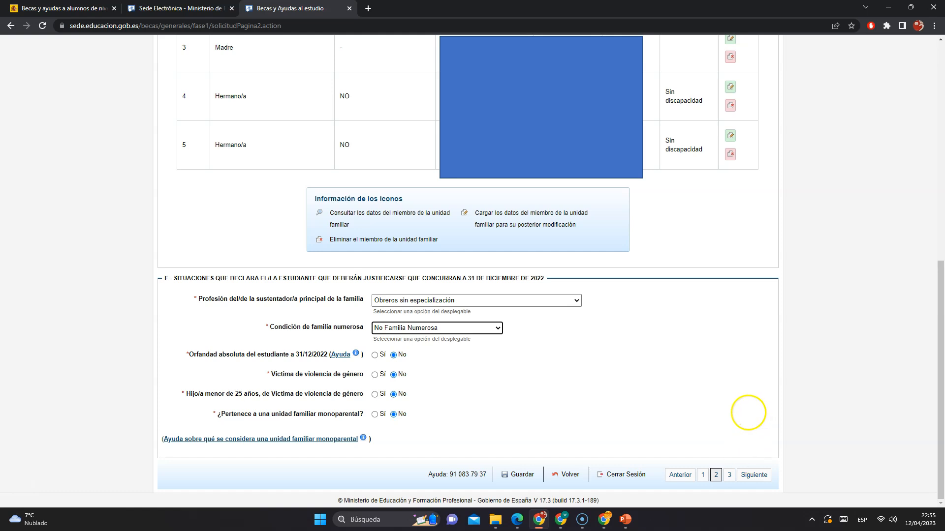
Move to the academic data page and answer Sí to holding an official academic title for 2022/23
left_click(748, 414)
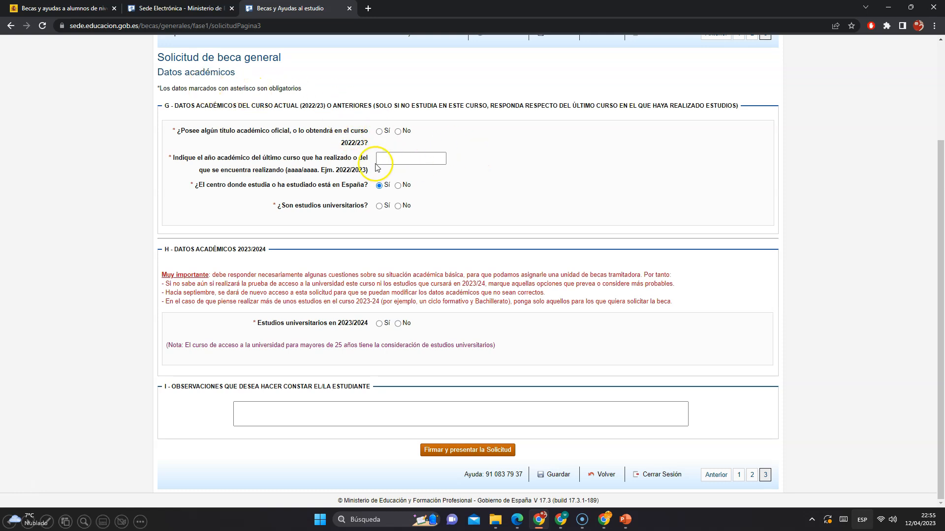
left_click(379, 131)
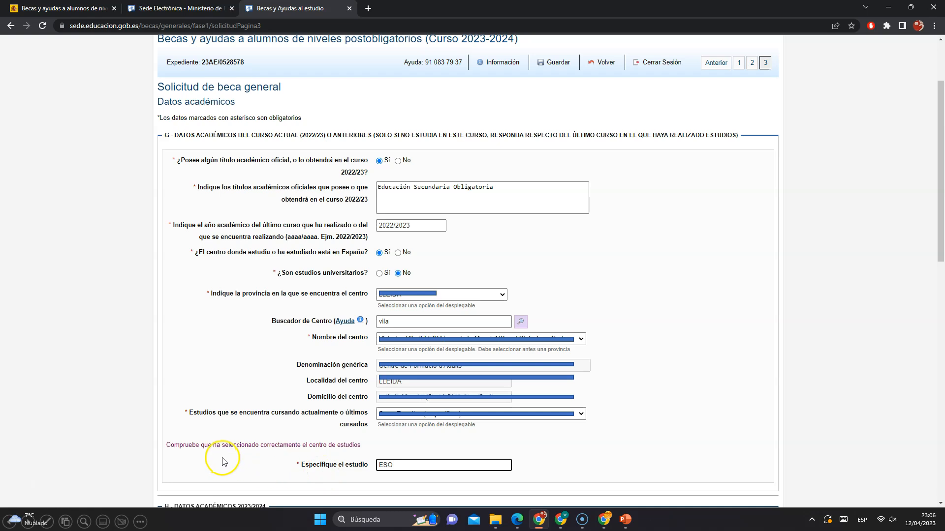
Sign and submit the application, accepting the warning that no further changes can be made
scroll(342, 458, "down", 10)
scroll(872, 375, "down", 10)
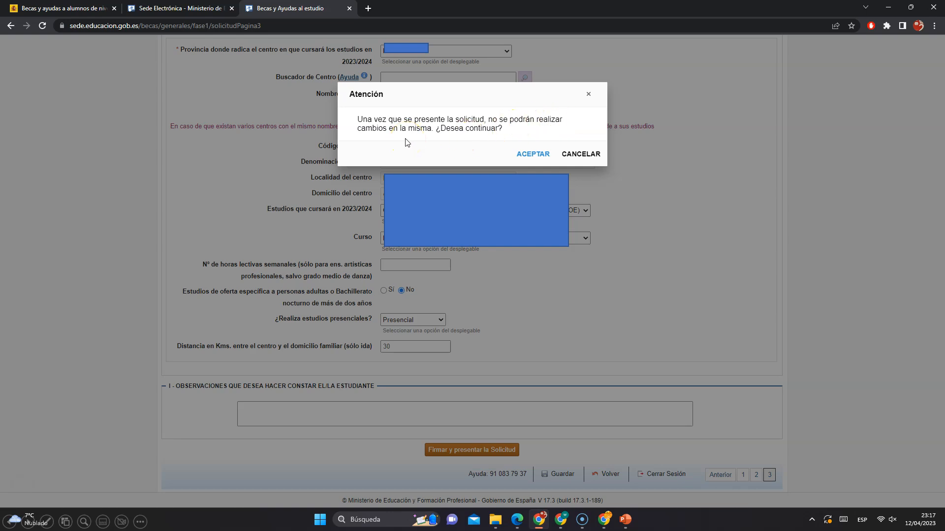
left_click(531, 154)
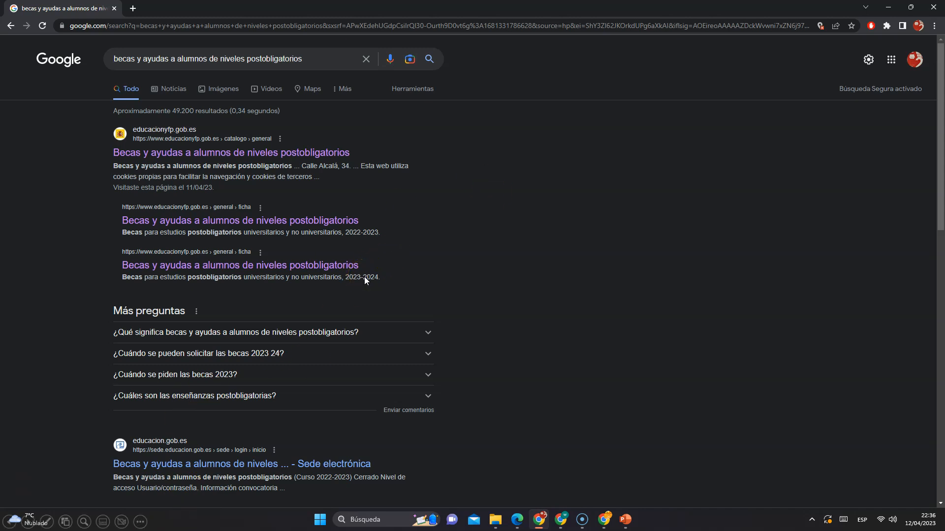
Log back into the electronic office, open the scholarship procedure and start modifying the draft application
key("Right")
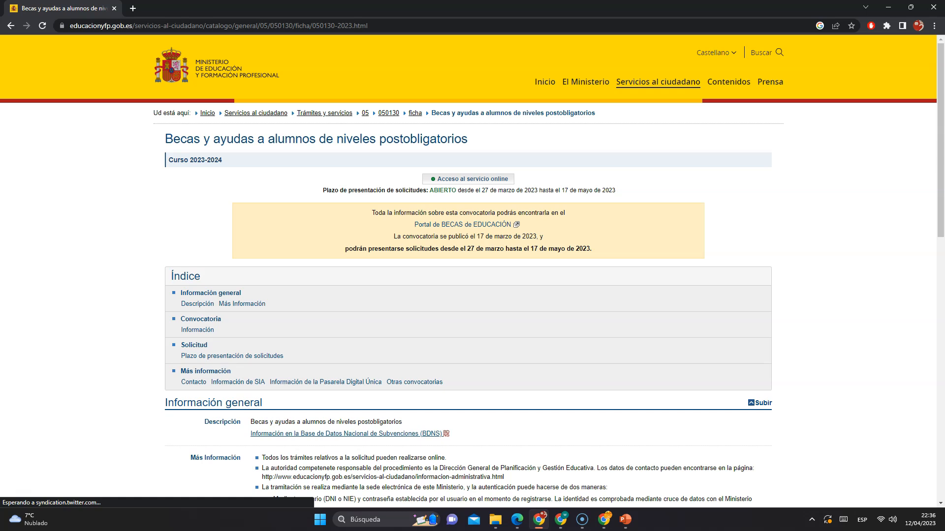
left_click(469, 180)
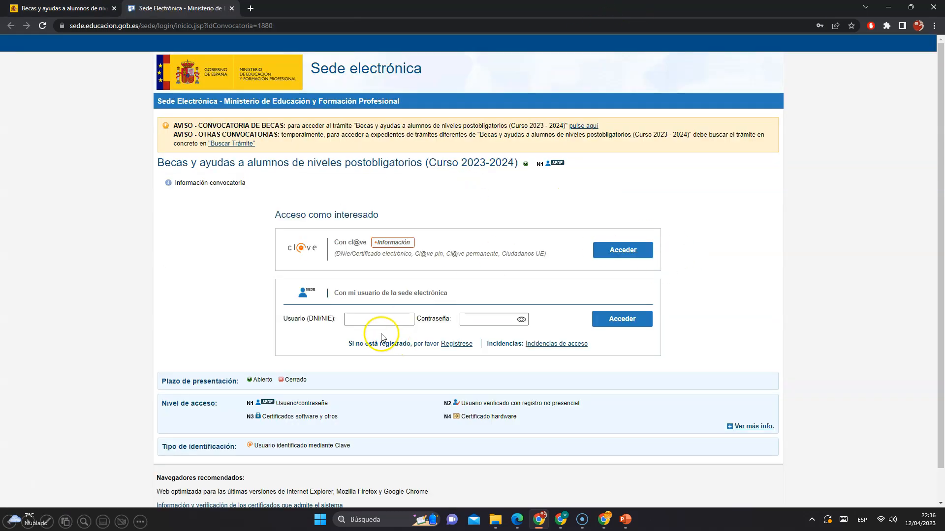
left_click(598, 321)
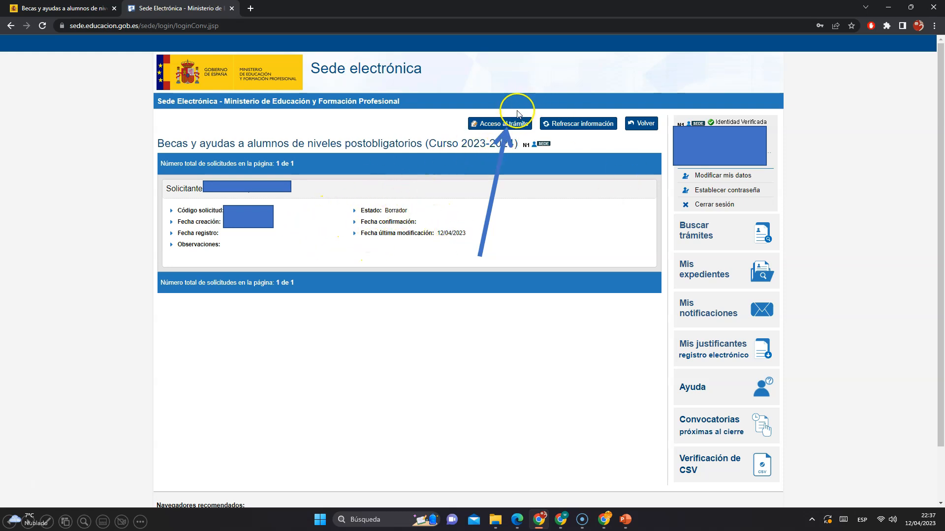
left_click(496, 125)
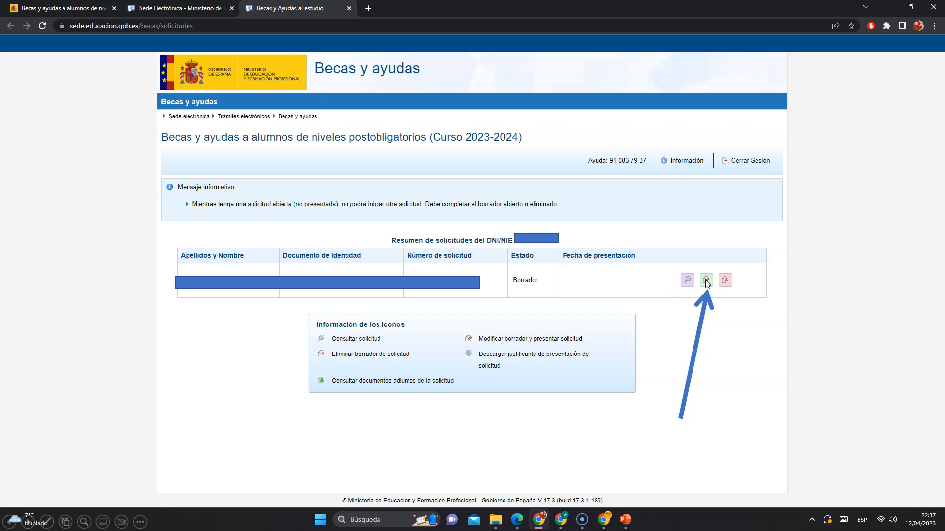
left_click(706, 280)
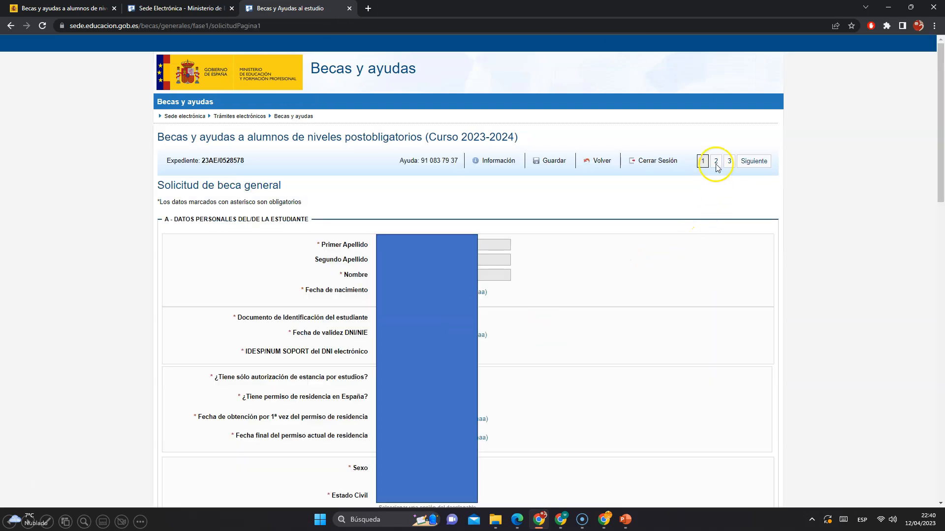